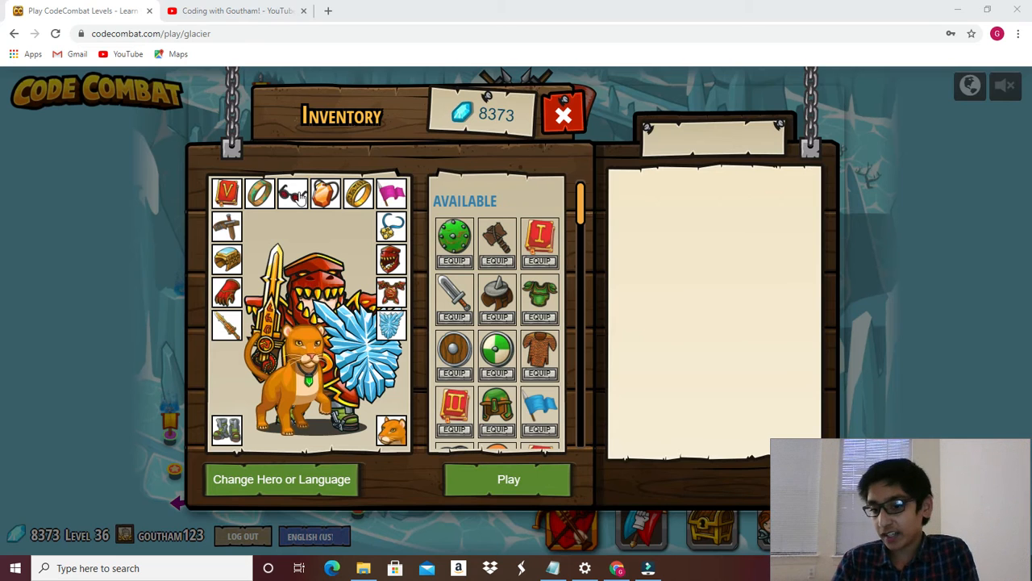
Show the details panel for the equipped Programmaticon V book in the inventory
left_click(229, 192)
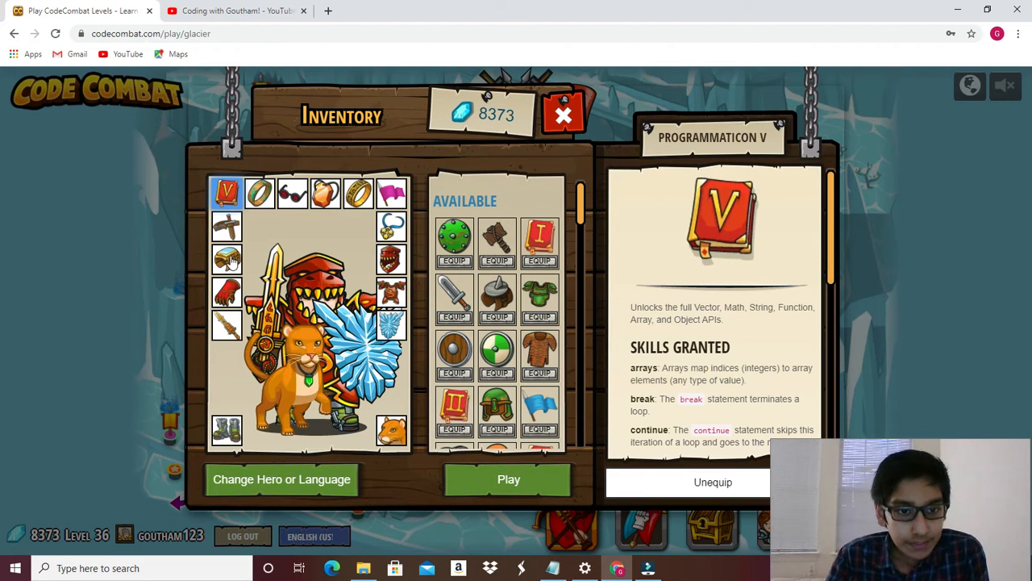
Load the Skating Away level so its goals screen appears
left_click(508, 481)
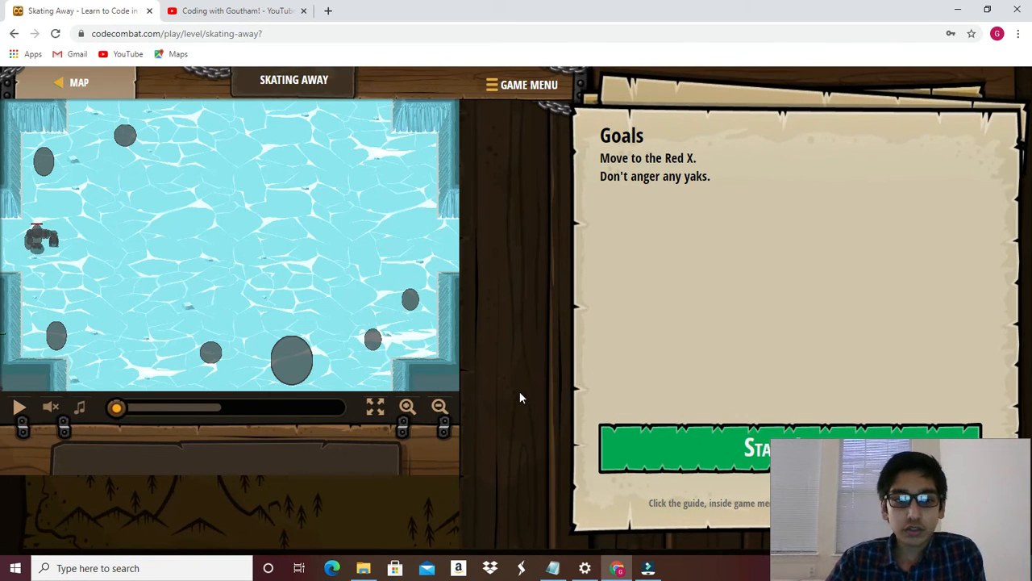
left_click(708, 436)
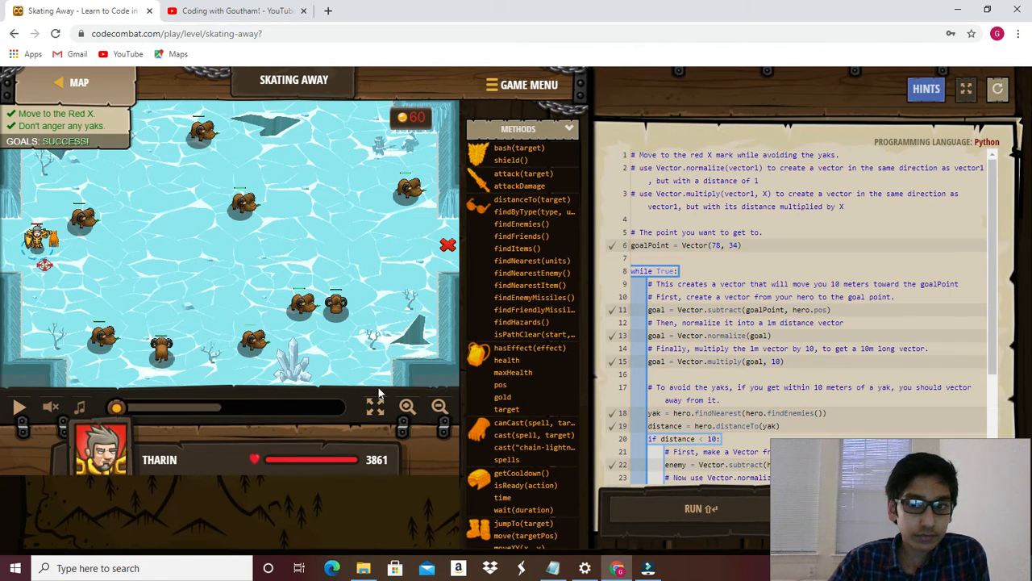
scroll(724, 274, "down", 1)
scroll(725, 274, "down", 1)
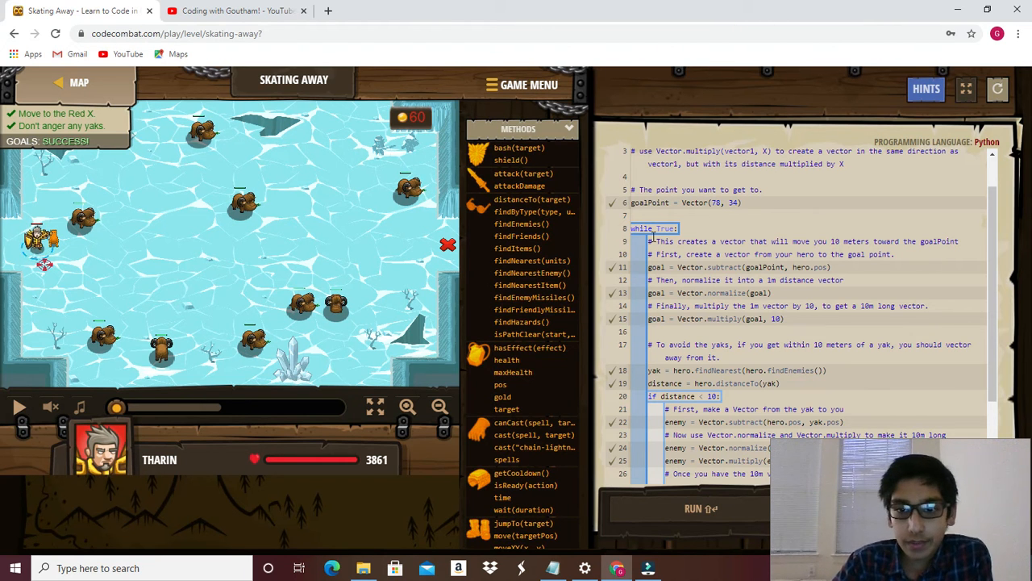
scroll(655, 234, "down", 1)
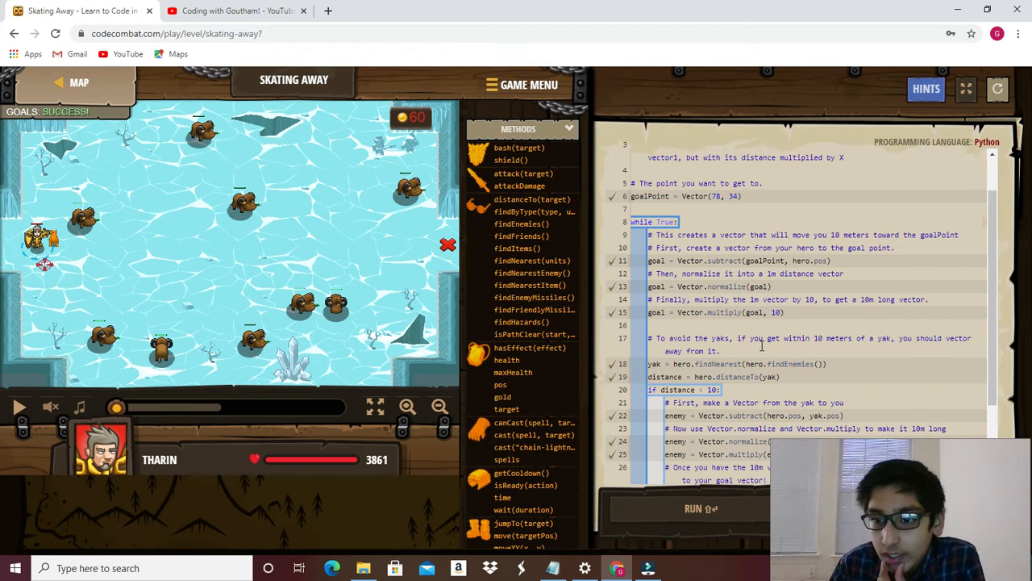
scroll(760, 347, "down", 2)
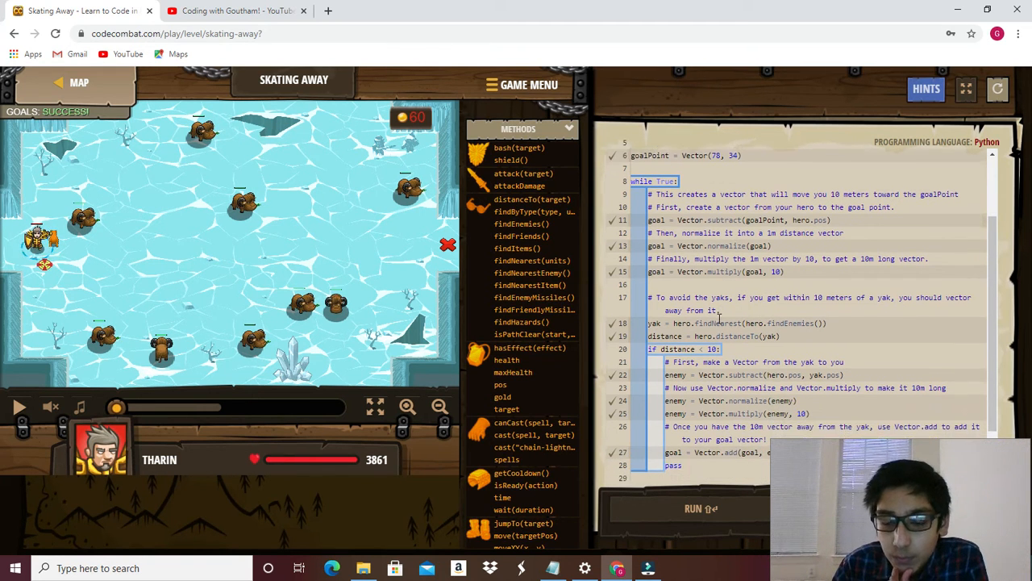
scroll(725, 331, "down", 1)
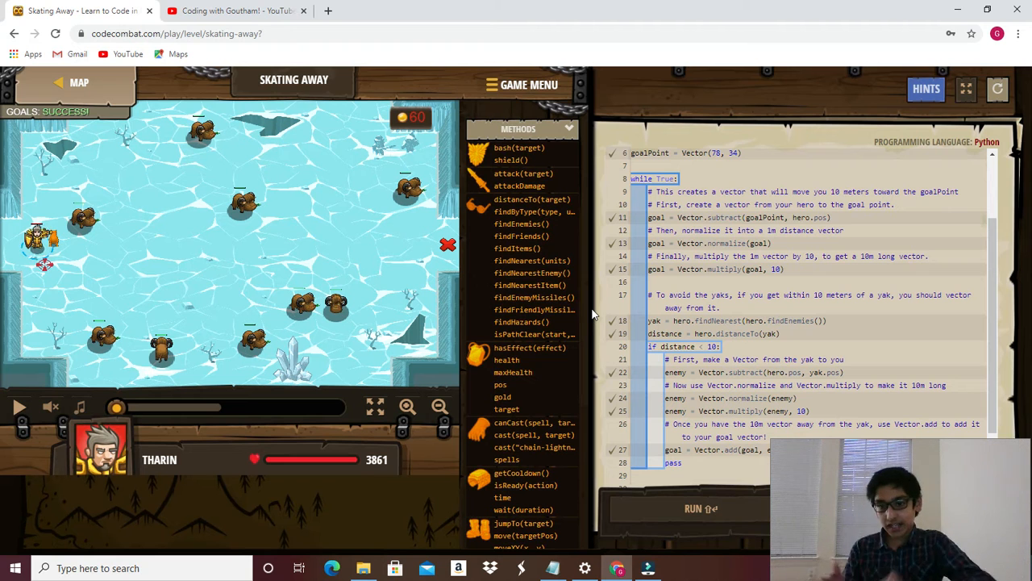
scroll(702, 323, "down", 2)
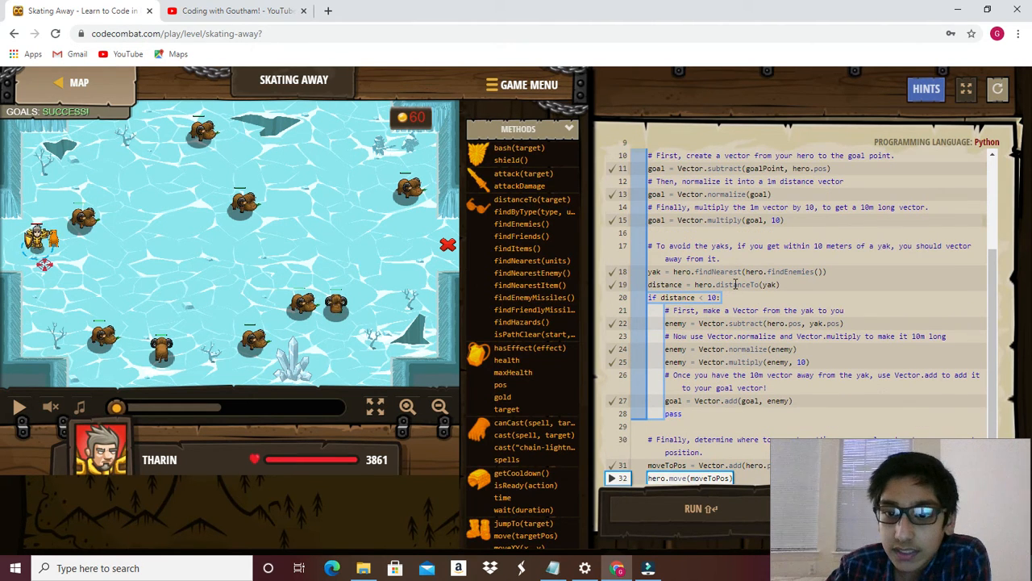
Add an empty line 33 after the final hero.move(moveToPos) call
key("Return")
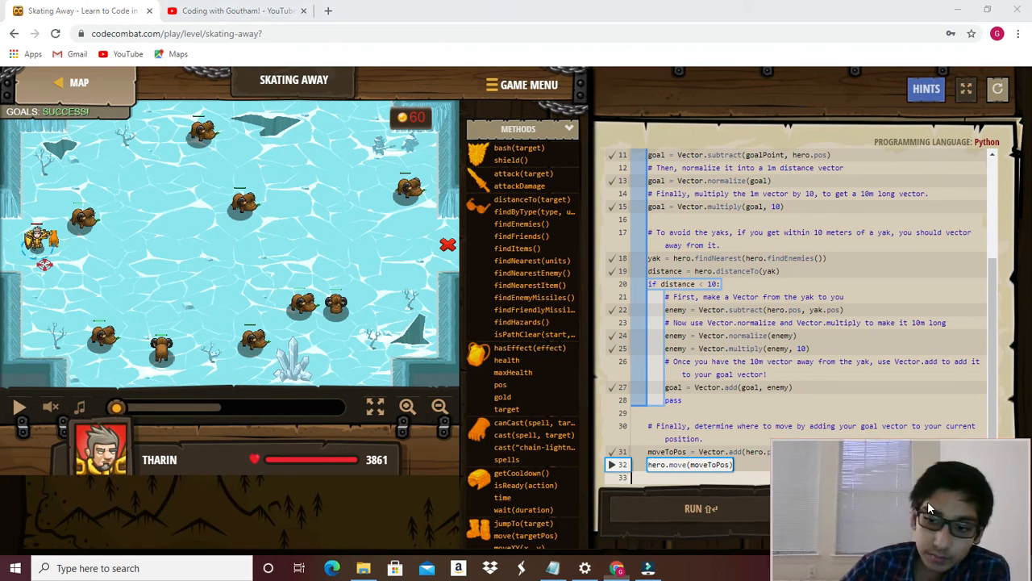
left_click_drag(928, 501, 160, 498)
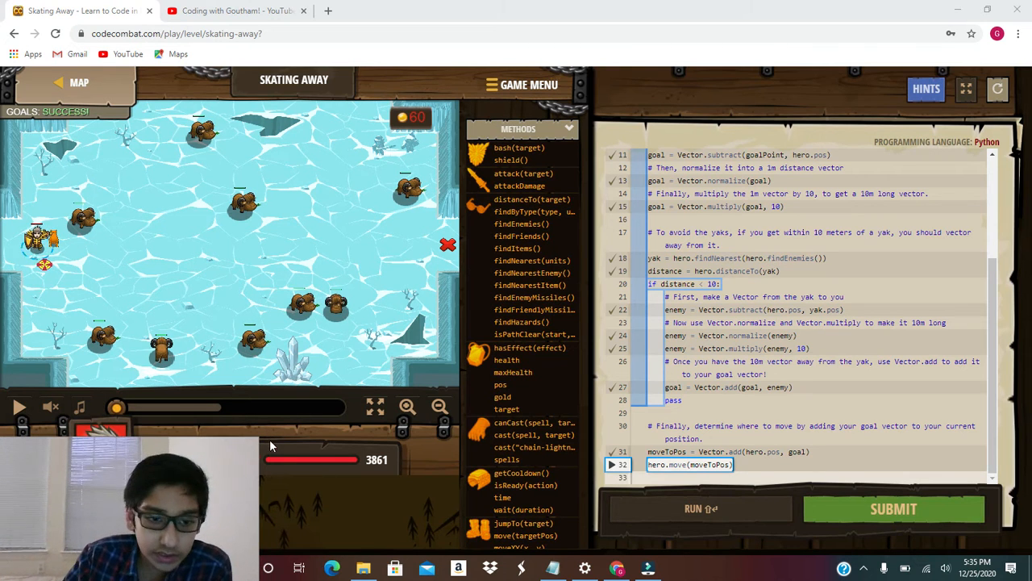
Play the hero's run to the red X, then rewind the timeline to an earlier moment
left_click(18, 406)
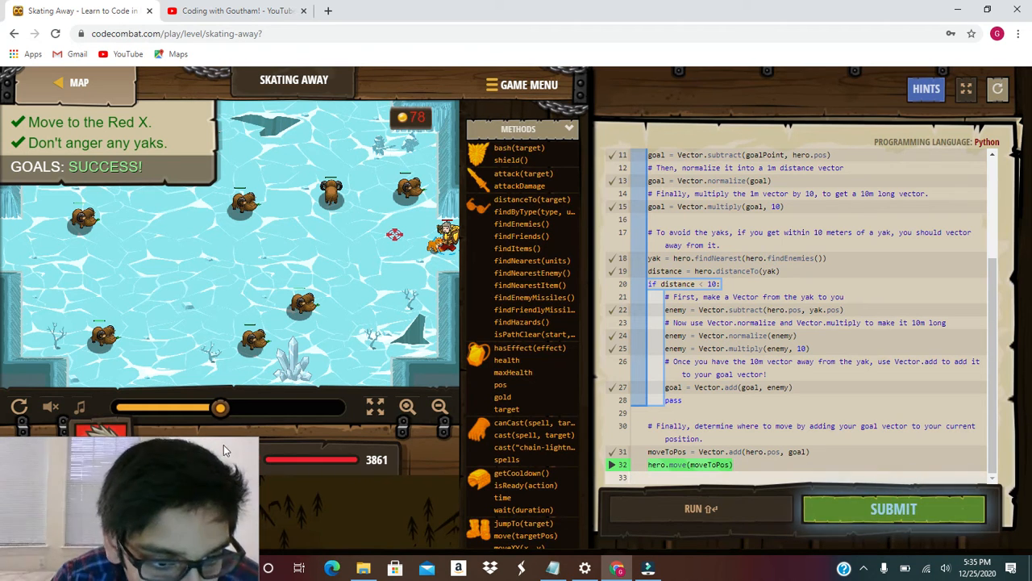
left_click_drag(220, 407, 175, 408)
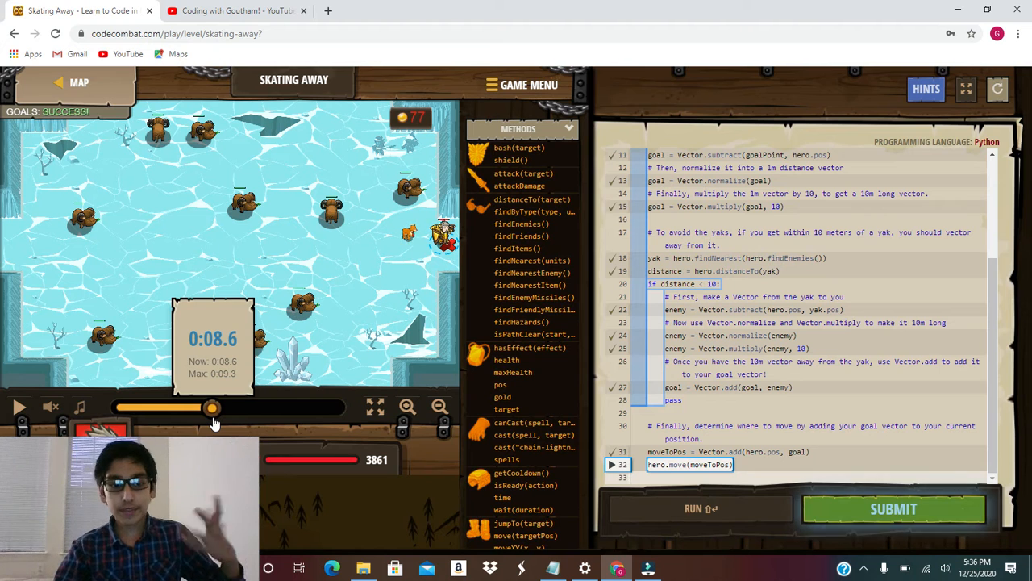
Submit the Skating Away solution for its final scored run
left_click(862, 509)
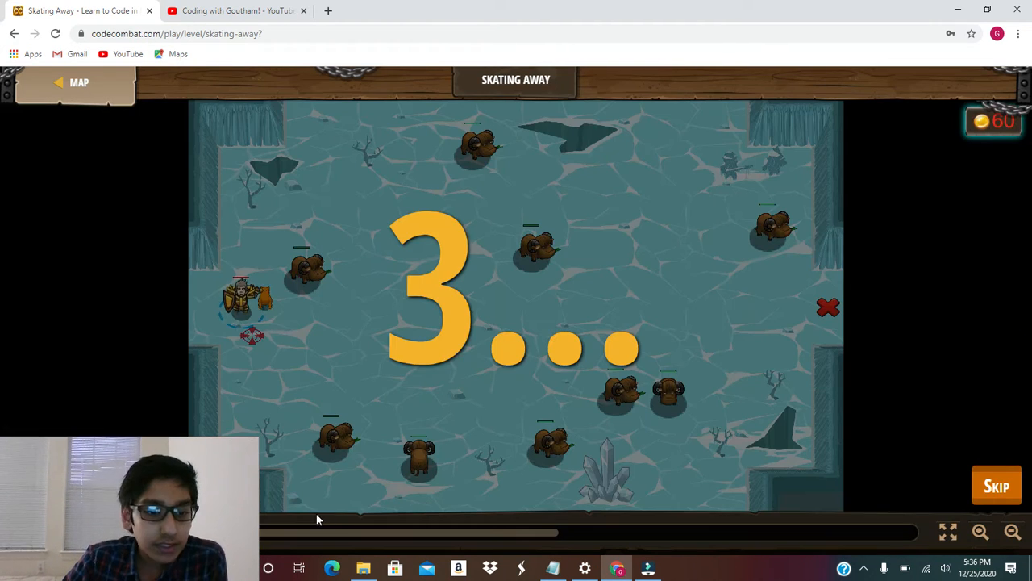